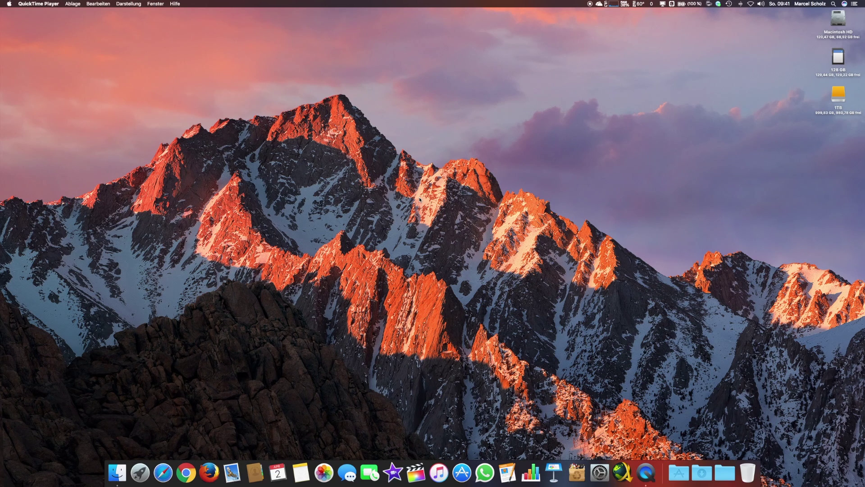
# Create a new folder on the desktop and name it Freigabe.
pyautogui.rightClick(647, 260)
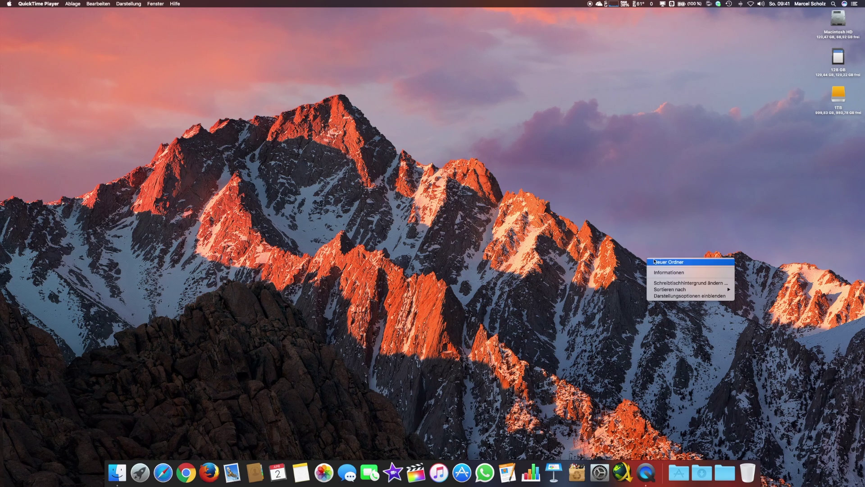
pyautogui.click(666, 261)
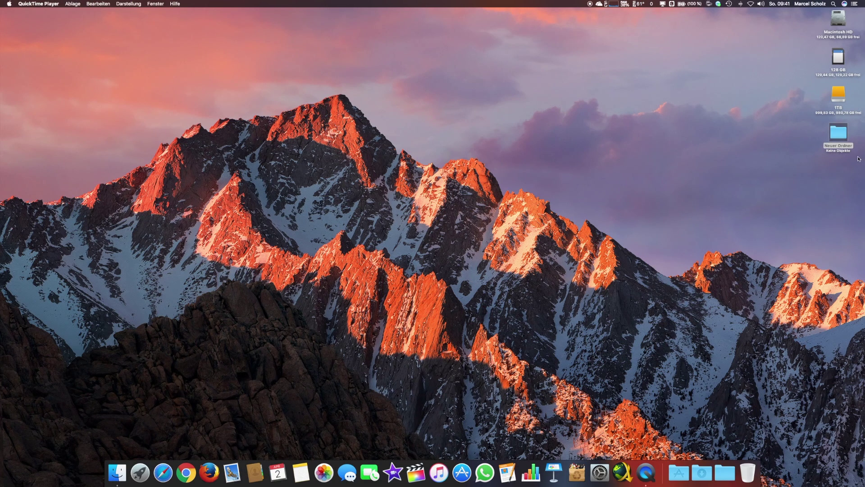
pyautogui.click(841, 147)
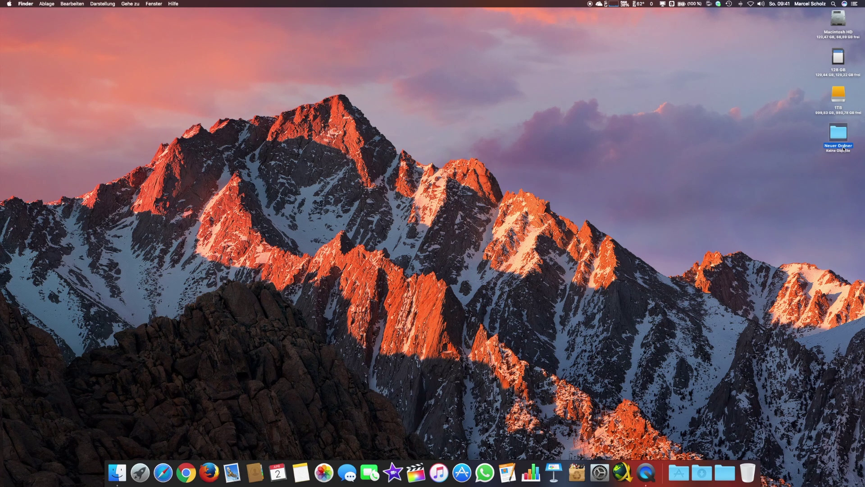
pyautogui.write('Freigabe')
pyautogui.press('Return')
pyautogui.click(759, 179)
# Open the Freigaben settings in Systemeinstellungen and enable the Dateifreigabe service.
pyautogui.click(9, 5)
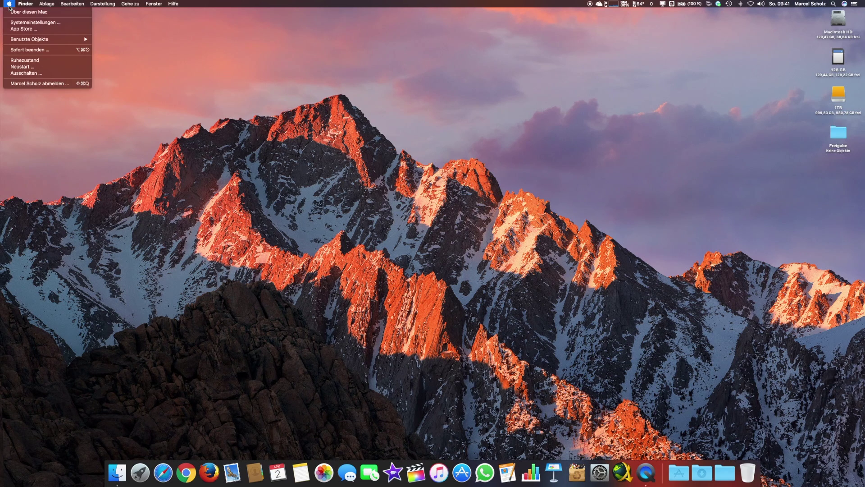
pyautogui.click(28, 22)
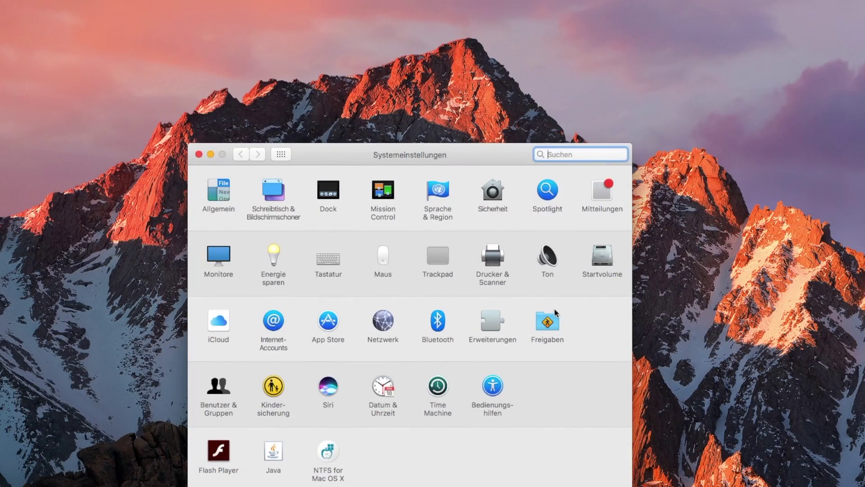
pyautogui.click(548, 325)
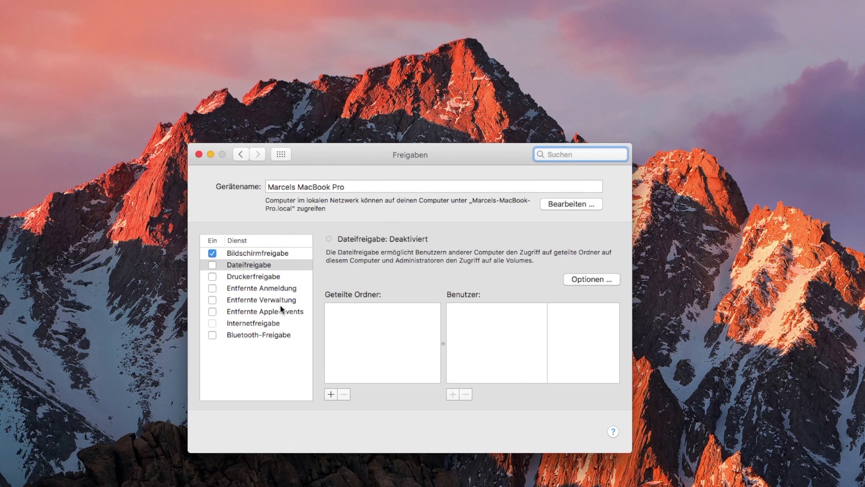
pyautogui.click(213, 265)
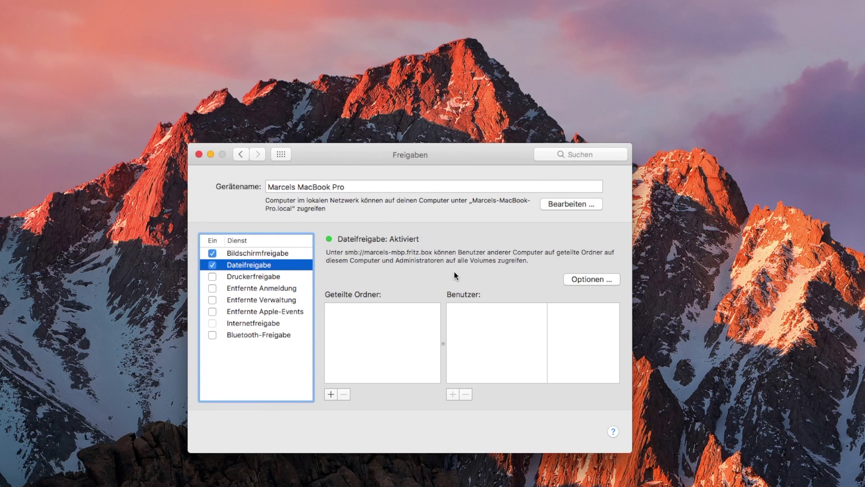
# Add the Freigabe folder from the Schreibtisch to the shared folders.
pyautogui.click(328, 394)
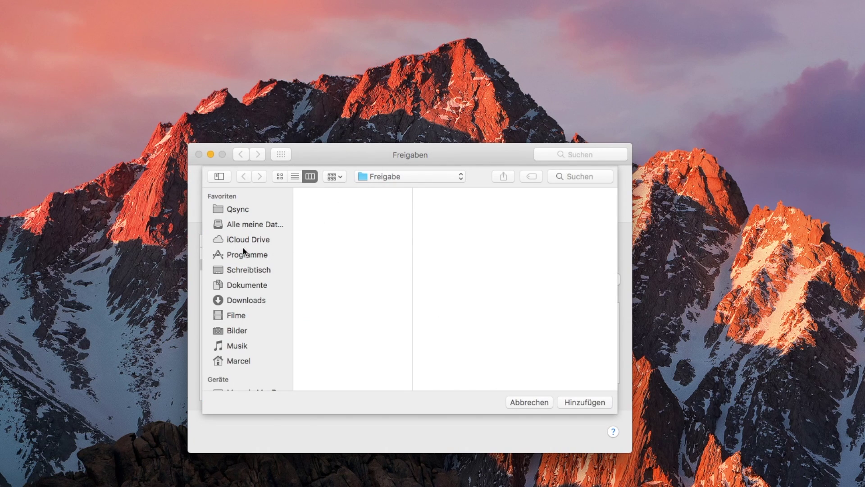
pyautogui.click(251, 271)
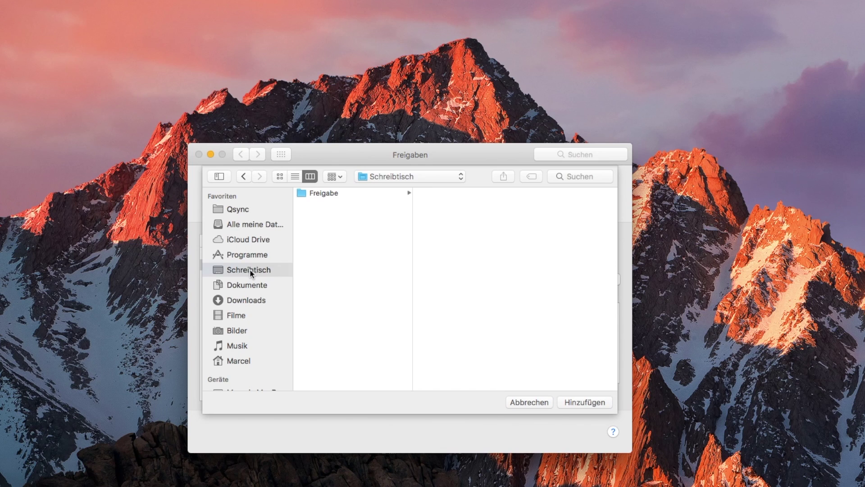
pyautogui.click(333, 193)
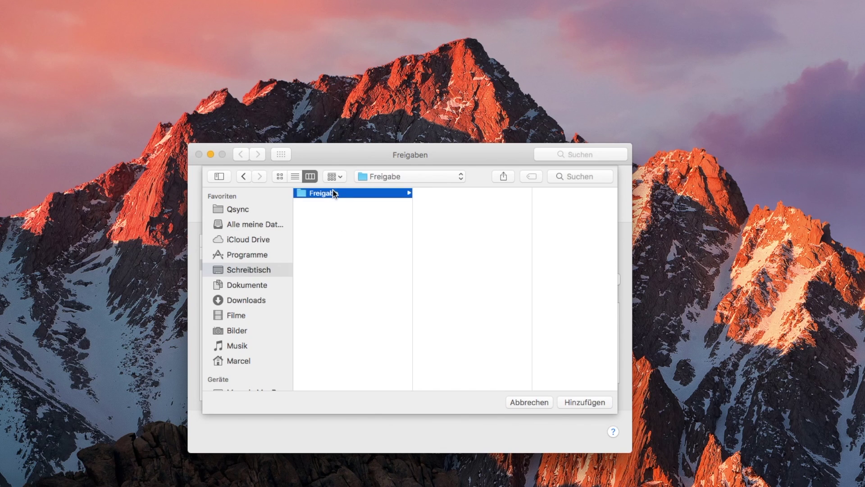
pyautogui.click(583, 401)
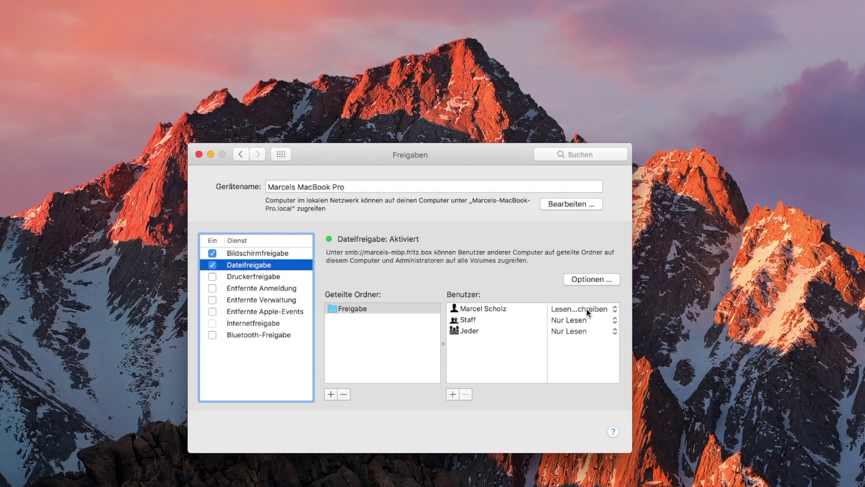
# Enable Windows file sharing for the user account in the file sharing options, authorising it with the account password.
pyautogui.click(581, 279)
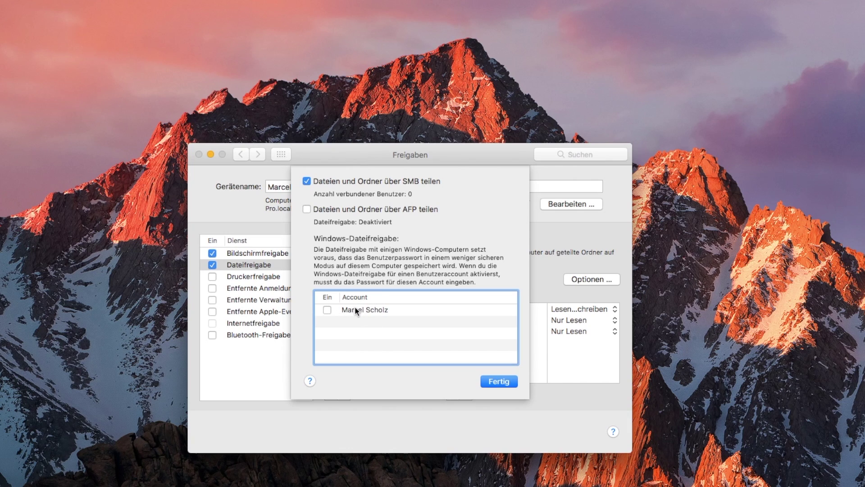
pyautogui.click(327, 310)
pyautogui.write('••••••••')
pyautogui.press('Return')
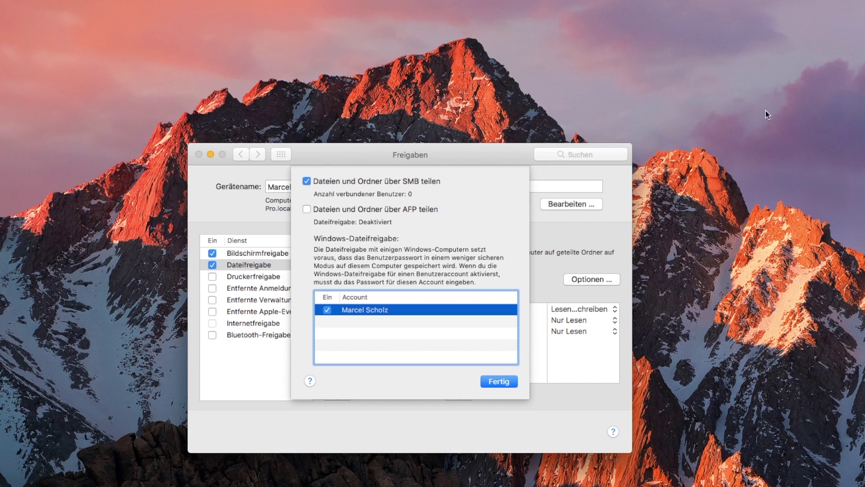
pyautogui.click(494, 383)
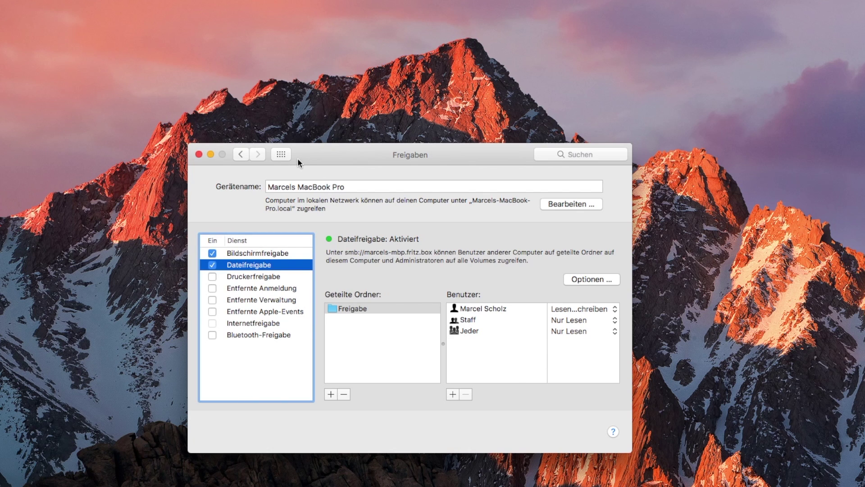
# Look up the Mac's NetBIOS name in the WINS settings of the Thunderbolt-Ethernet network connection.
pyautogui.click(282, 154)
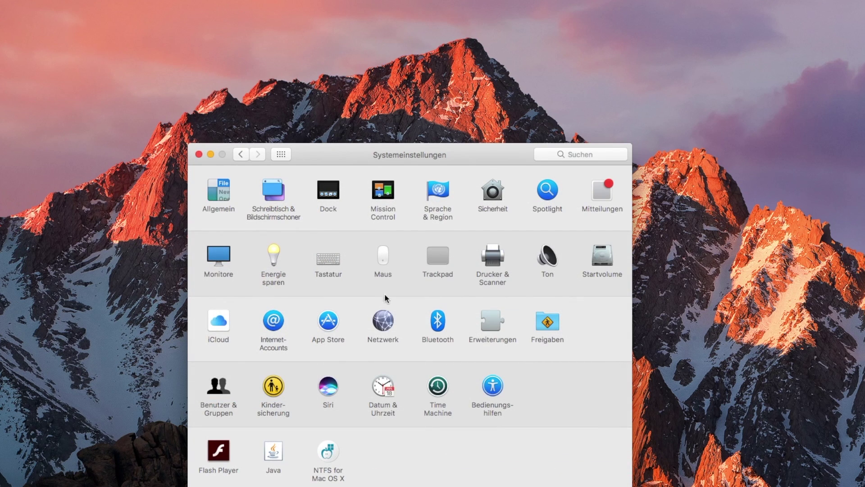
pyautogui.click(383, 321)
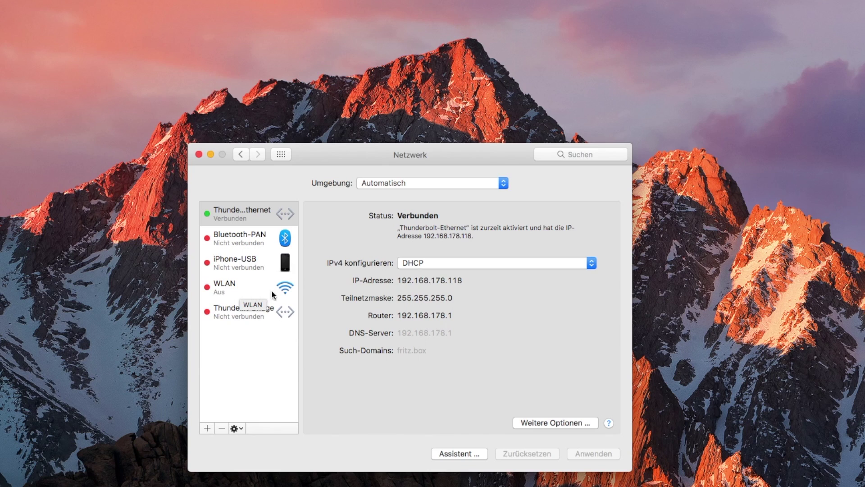
pyautogui.click(233, 287)
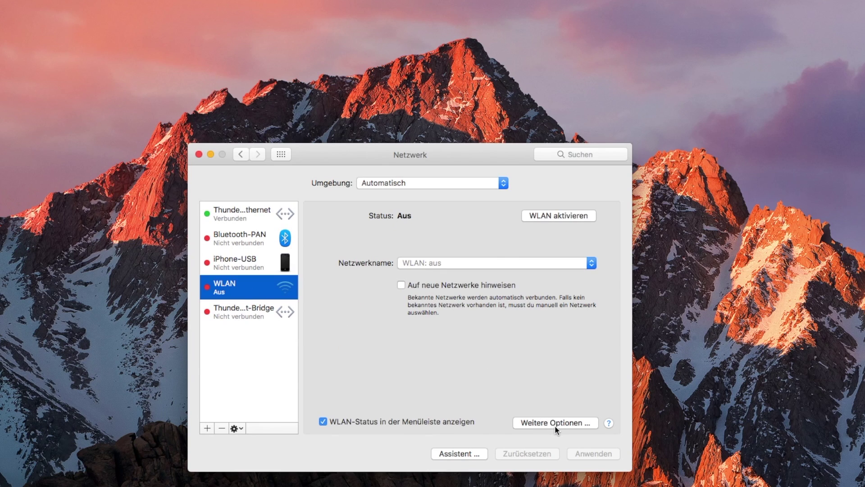
pyautogui.click(237, 214)
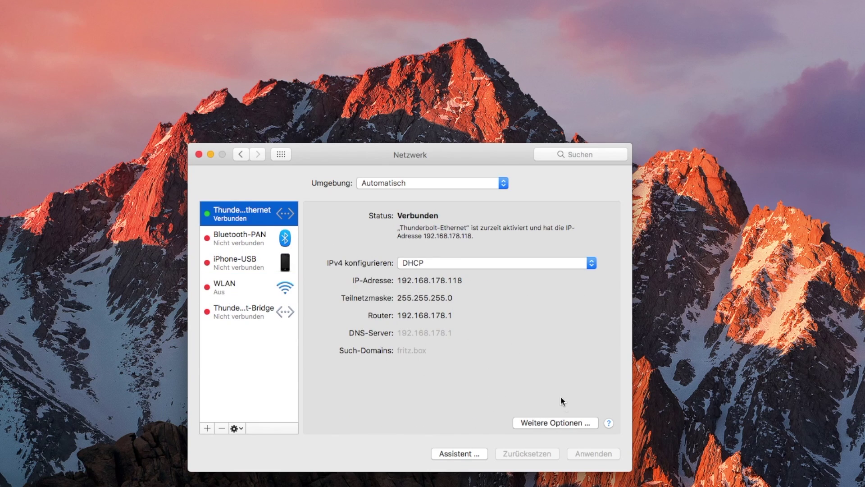
pyautogui.click(547, 423)
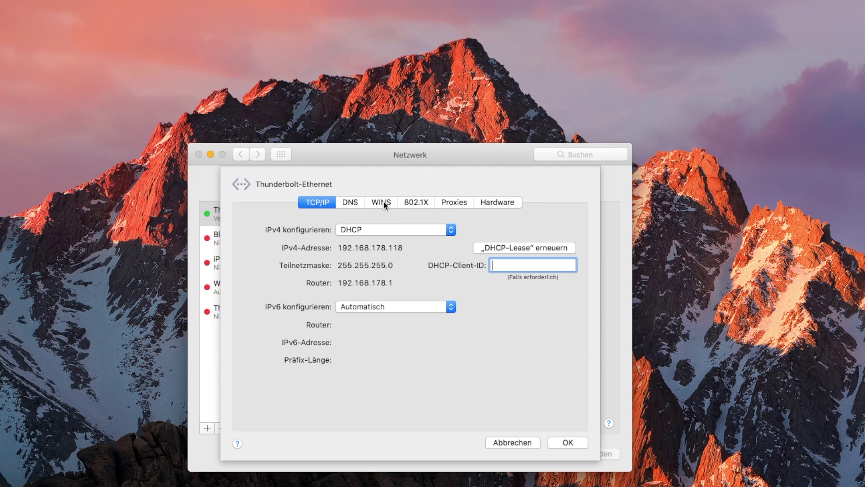
pyautogui.click(383, 202)
pyautogui.click(446, 229)
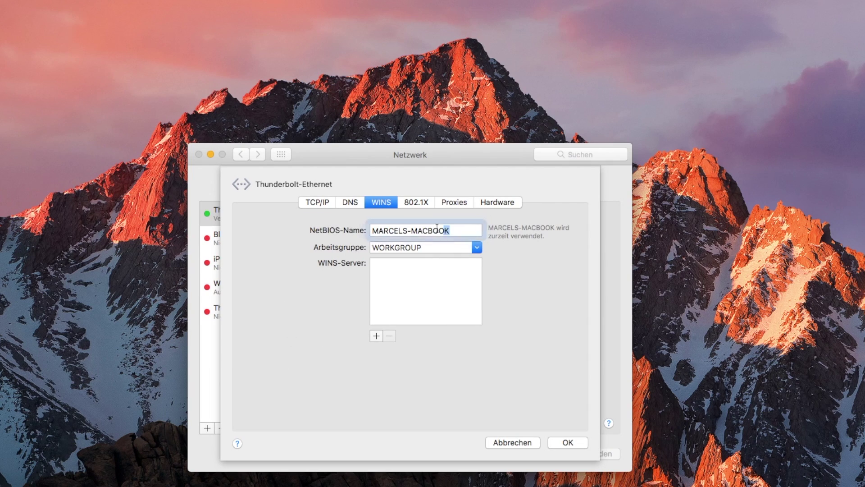
pyautogui.press('super+a')
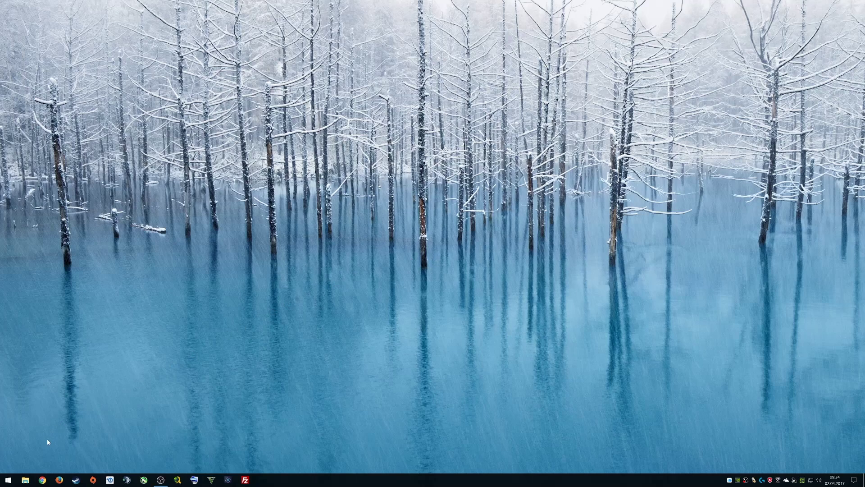
# On the Windows PC, open the Mac's network path from the Run dialog, using \\ followed by its NetBIOS name.
pyautogui.rightClick(8, 479)
pyautogui.click(18, 451)
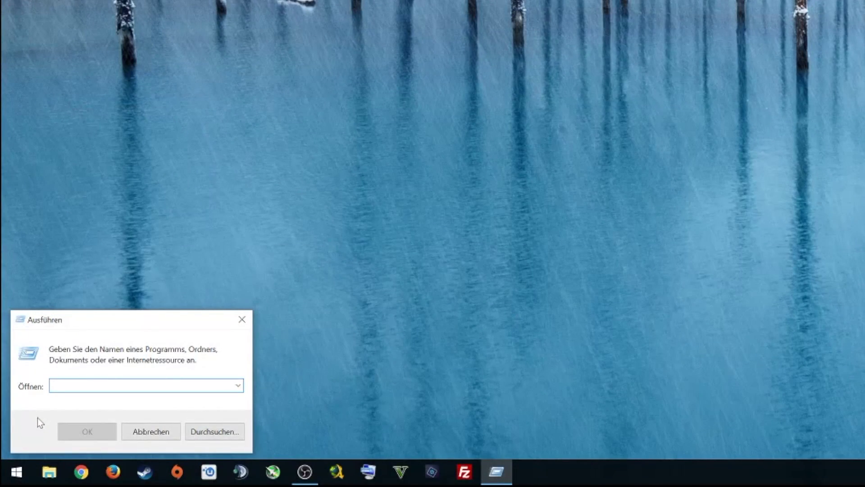
pyautogui.write('\\\\')
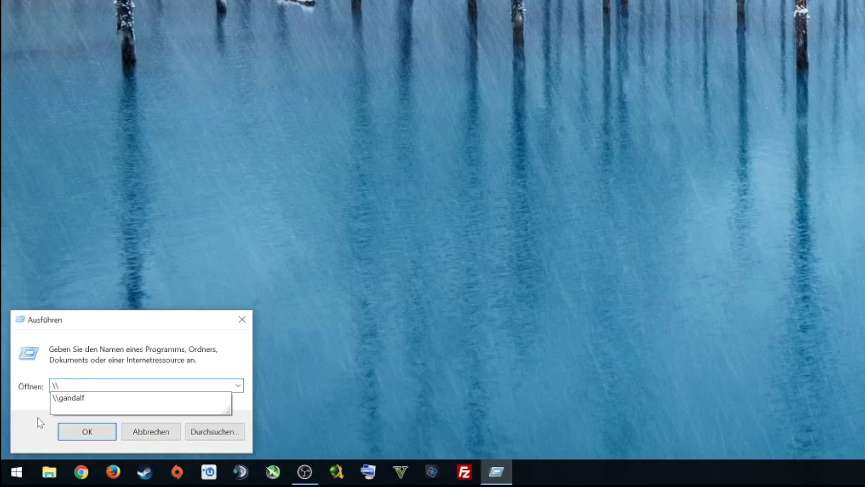
pyautogui.write('marcels')
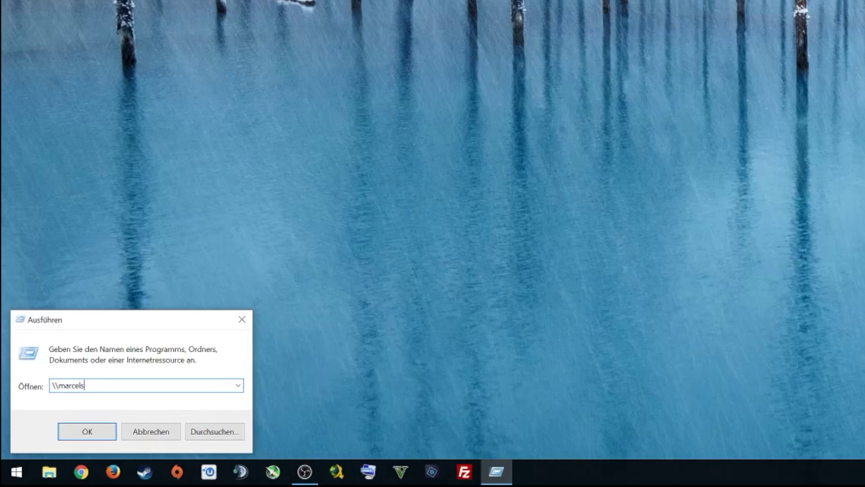
pyautogui.write('-macbook')
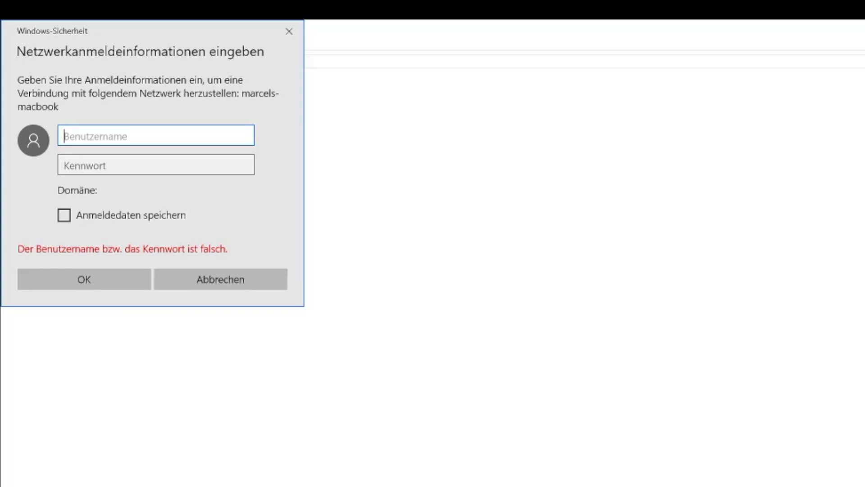
# Sign in to the Mac's network share with the Mac account's user name and password.
pyautogui.write('marcel')
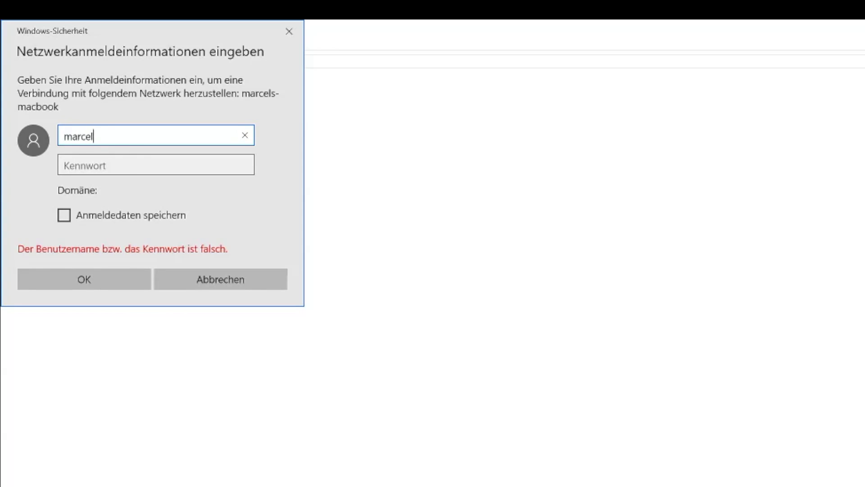
pyautogui.press('Tab')
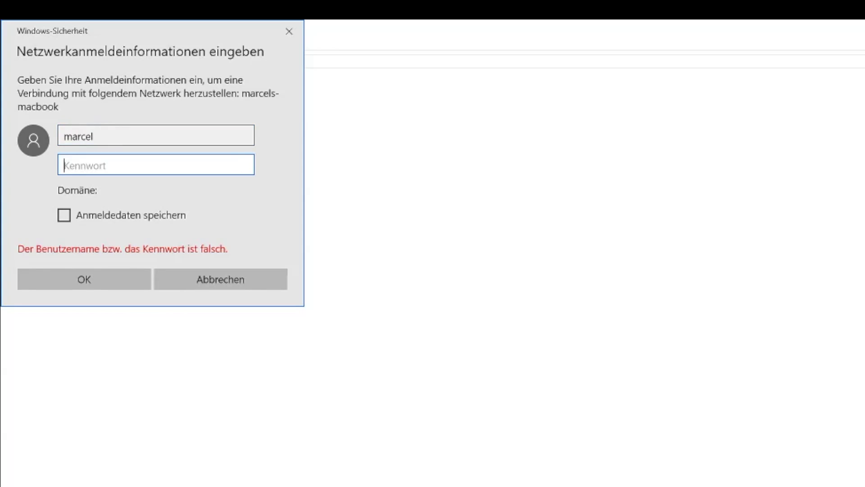
pyautogui.write('••••••••')
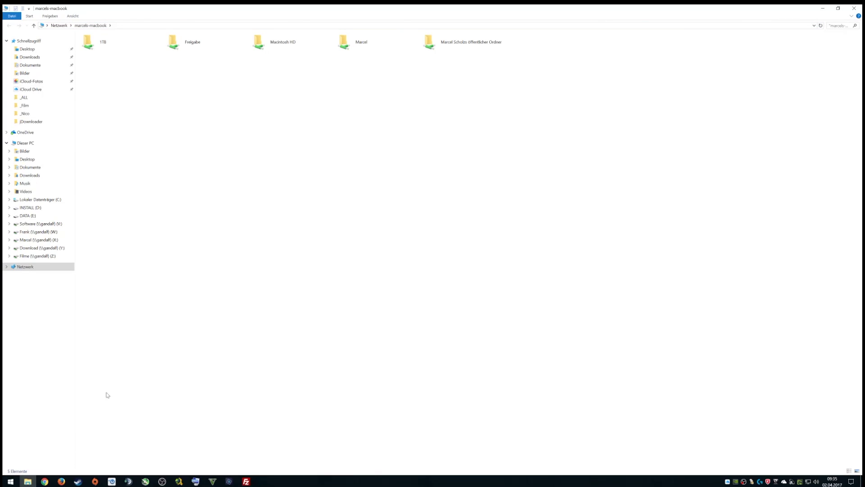
# Open the Freigabe share and check the DateifreigabeMACzuWIN file in it.
pyautogui.doubleClick(195, 33)
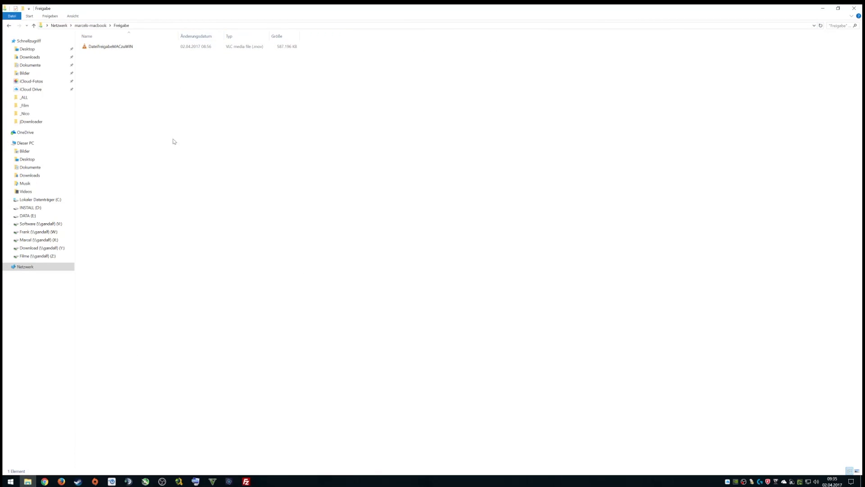
pyautogui.click(149, 51)
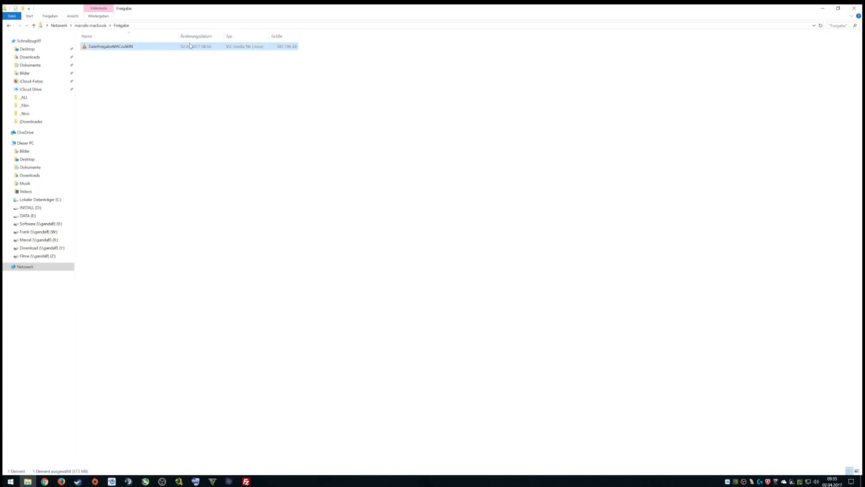
pyautogui.click(146, 71)
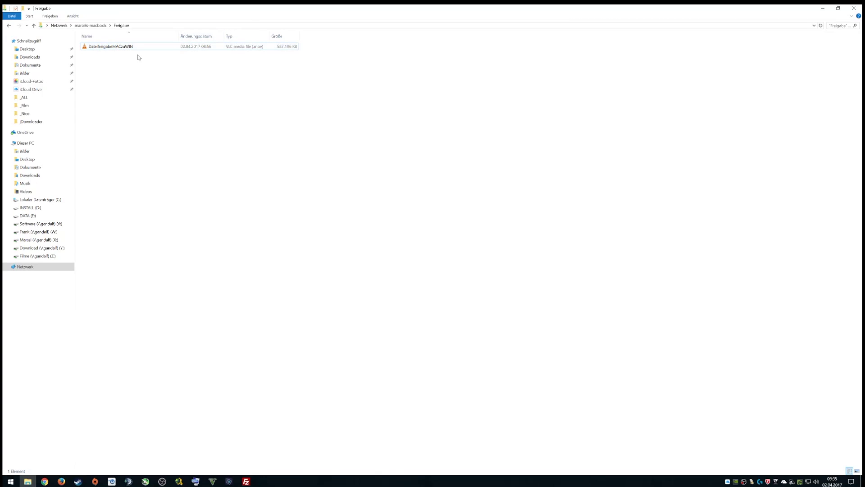
pyautogui.click(126, 46)
pyautogui.click(169, 82)
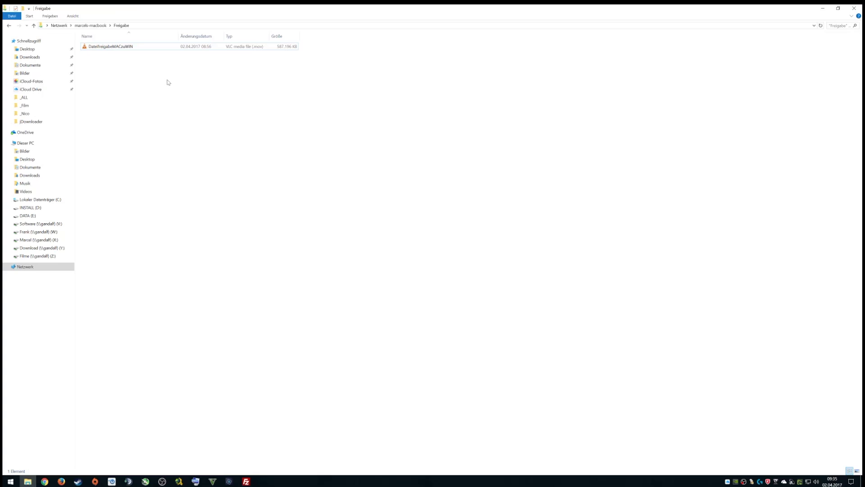